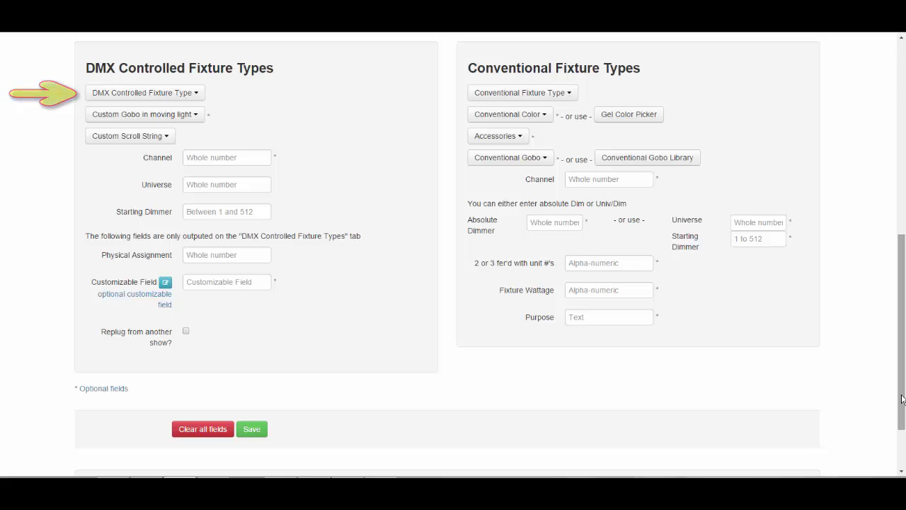
- Add an uncategorized DMX fixture type VL3515 Spot by VariLite, using 31 DMX parameters and marked as a moving light
click(197, 93)
mouse_move(228, 141)
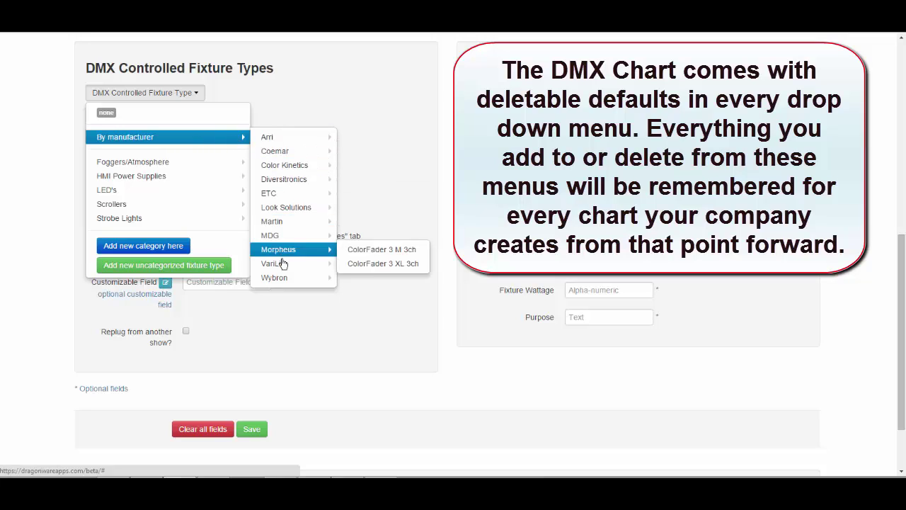
mouse_move(283, 264)
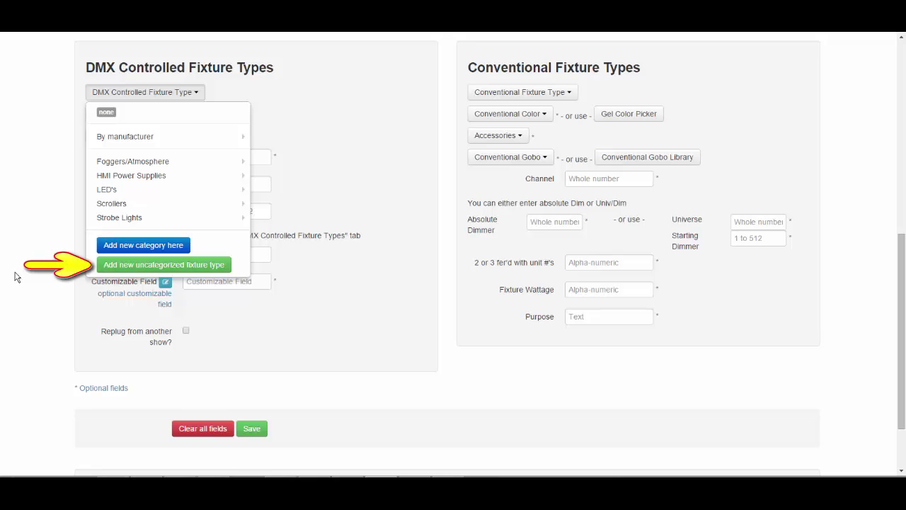
click(177, 263)
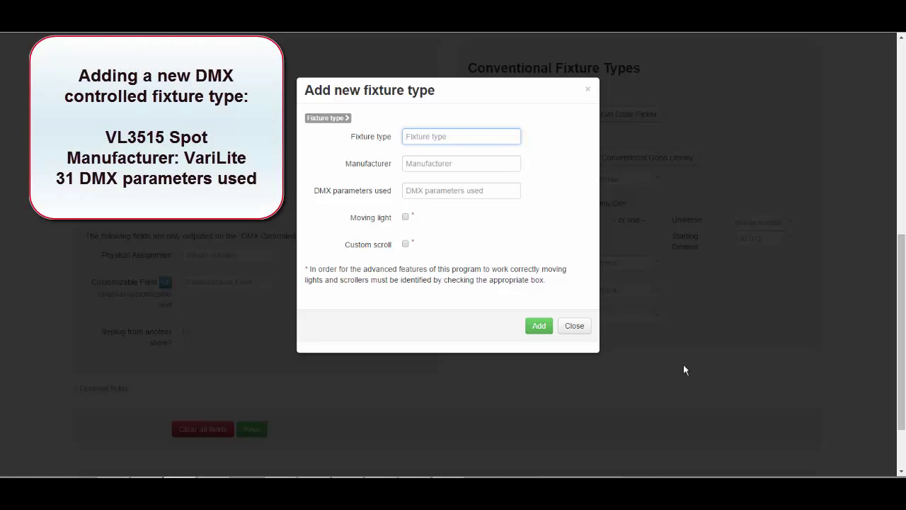
text(VL3515 )
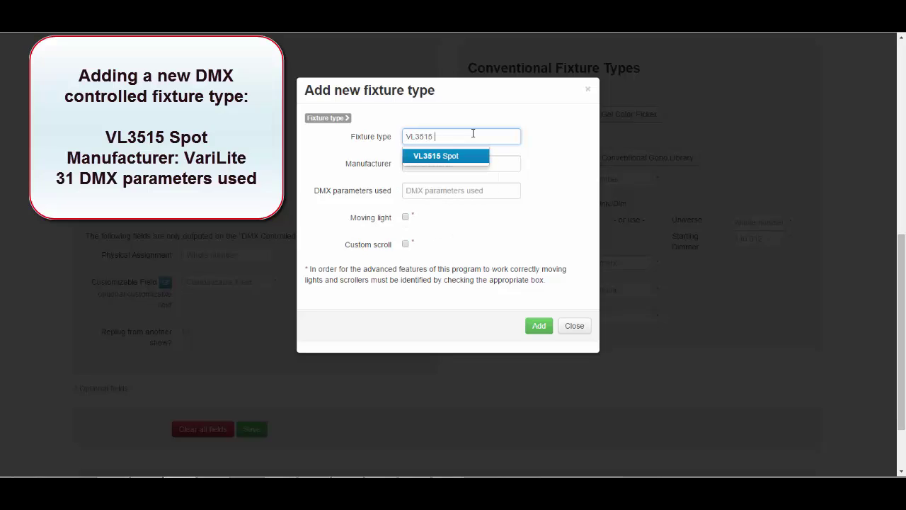
text(Spot)
click(444, 164)
text(Var)
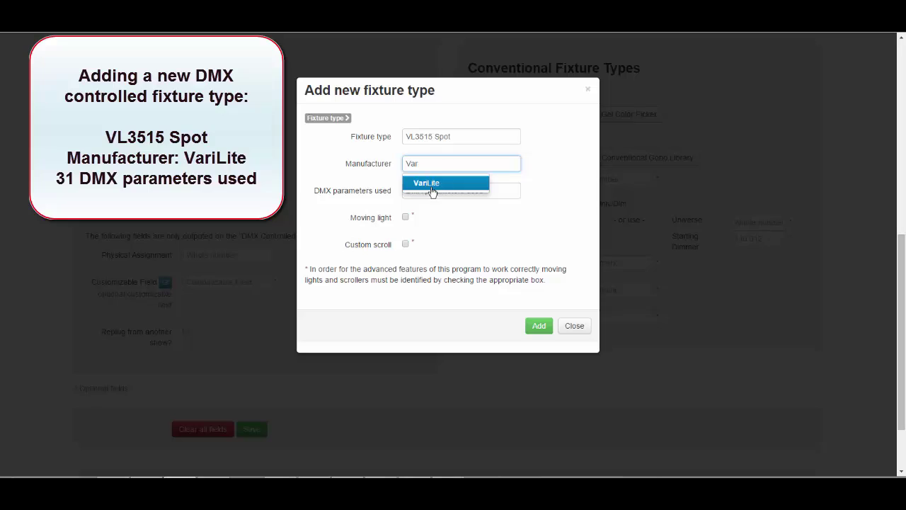
click(429, 184)
click(447, 192)
text(31)
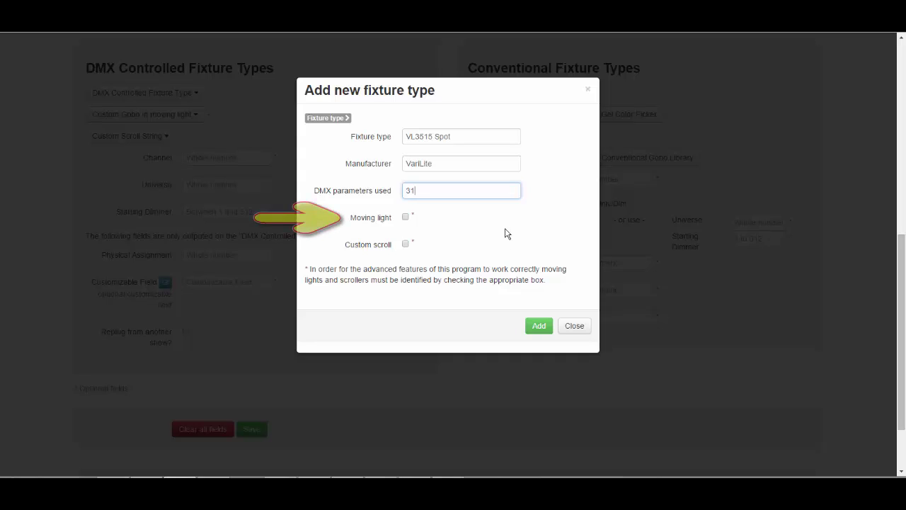
click(406, 218)
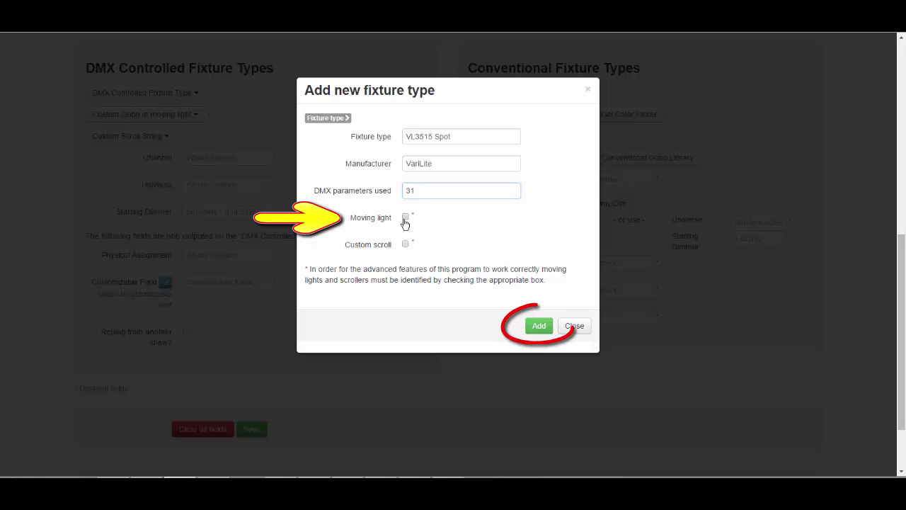
click(538, 326)
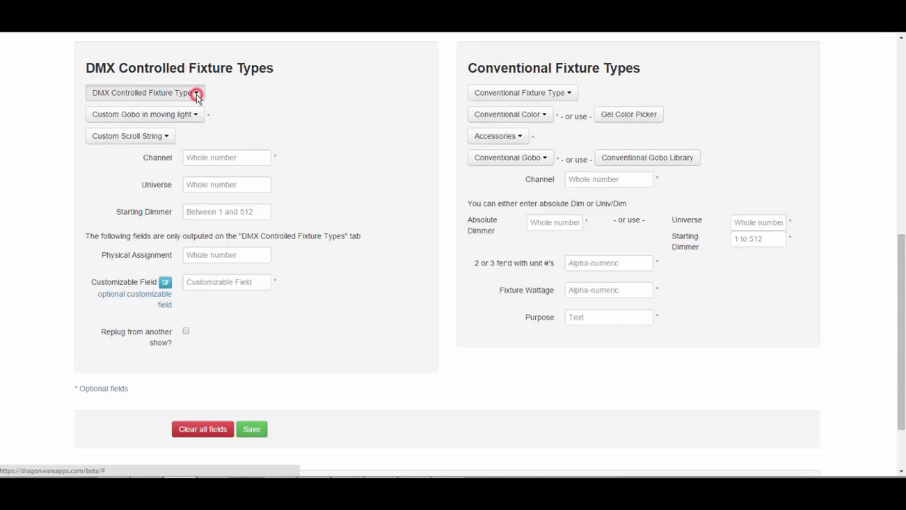
- Select VL3515 Spot from the VariLite manufacturer list as the DMX controlled fixture type and check its details
click(197, 93)
mouse_move(201, 138)
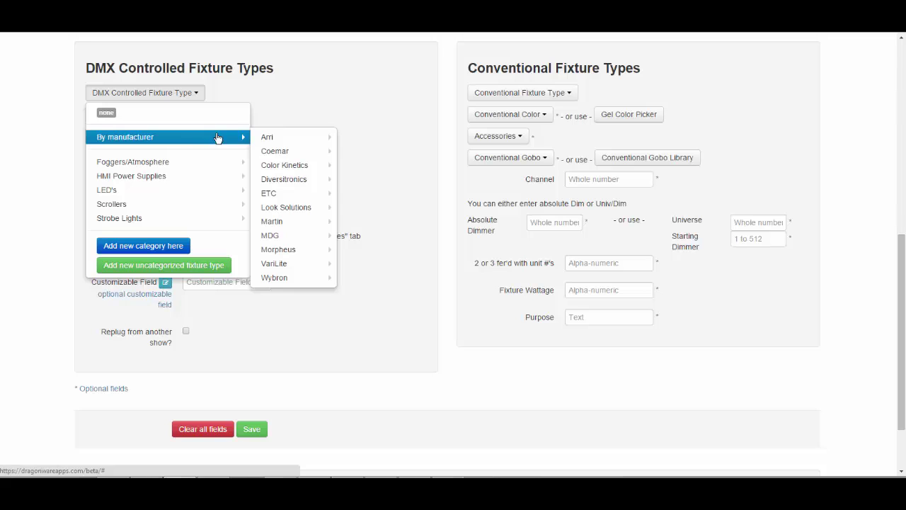
mouse_move(304, 263)
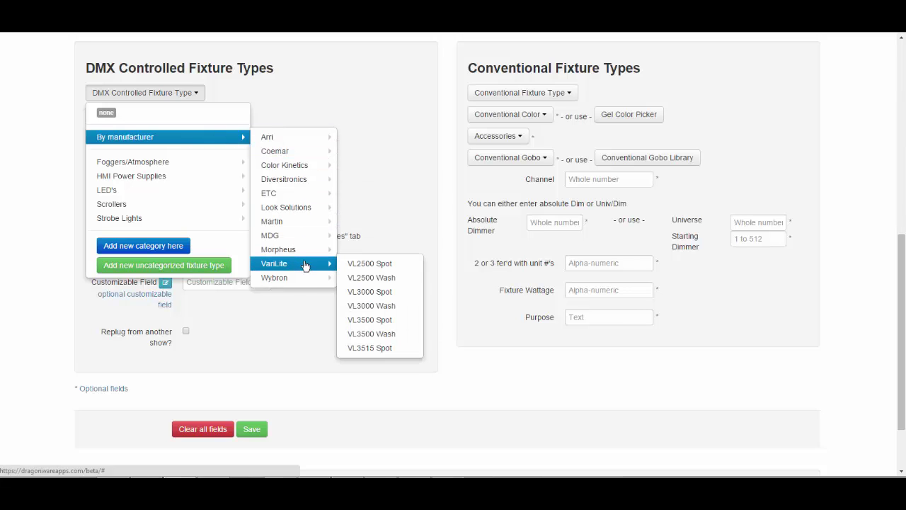
click(414, 352)
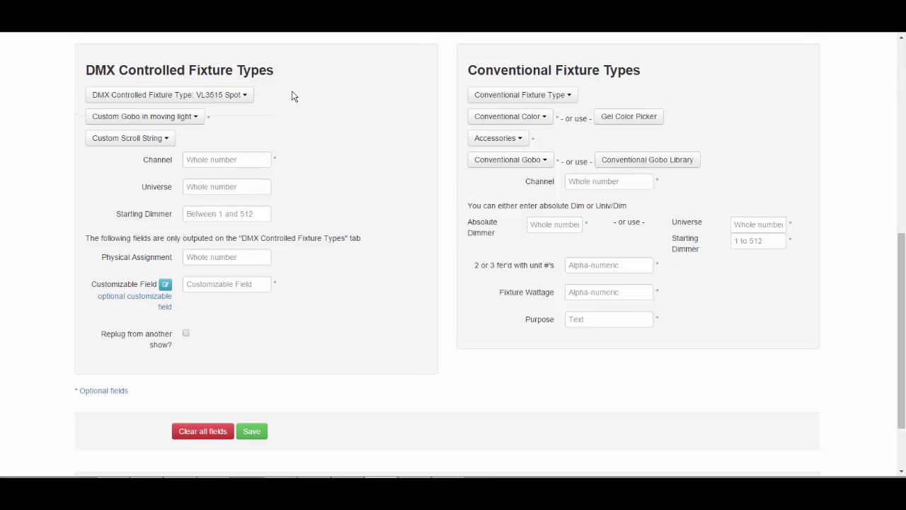
mouse_move(238, 97)
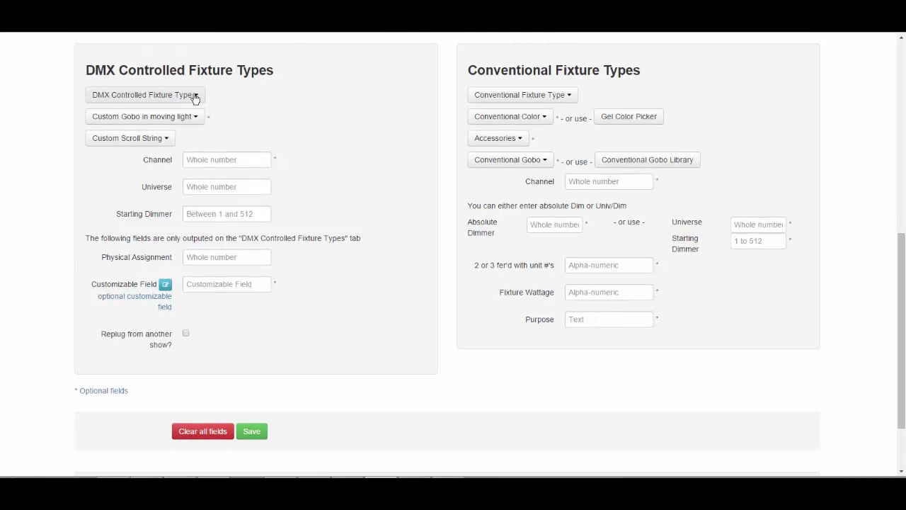
- Add a new DMX fixture type category named Moving Light Spots
click(195, 96)
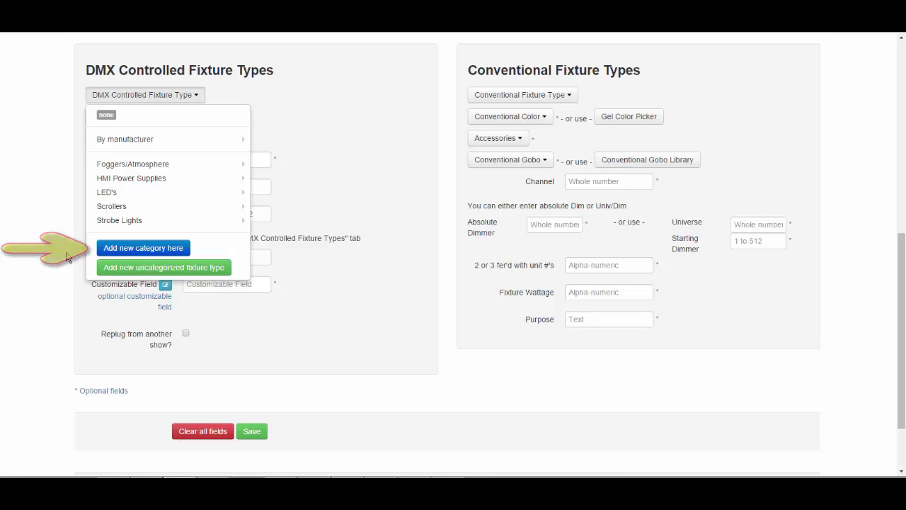
click(135, 248)
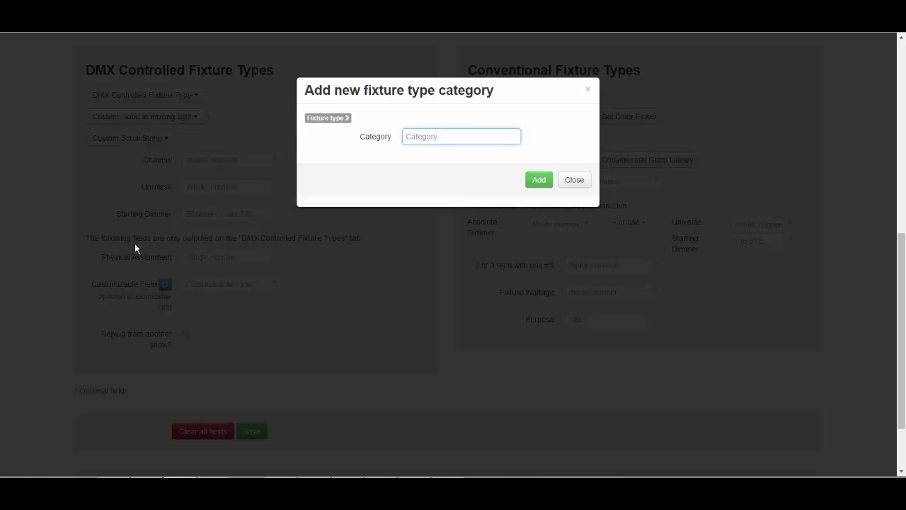
text(Moving Light Spots)
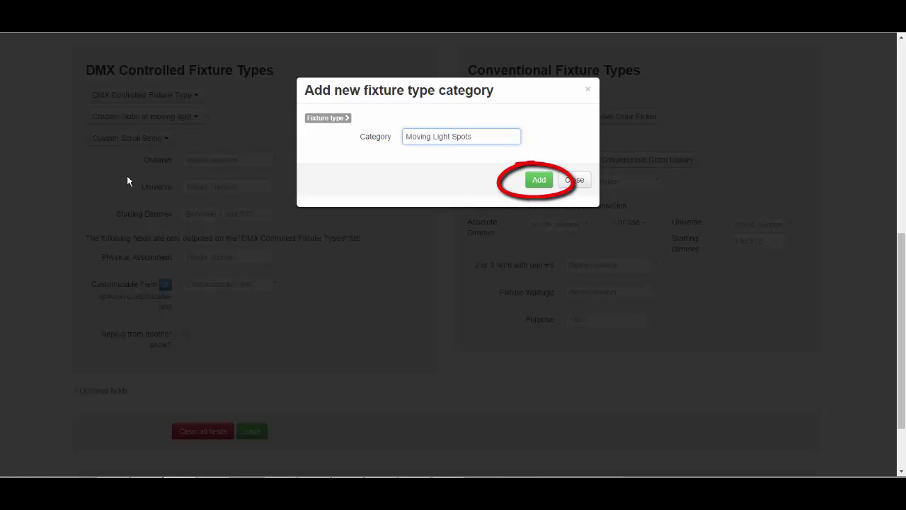
click(539, 181)
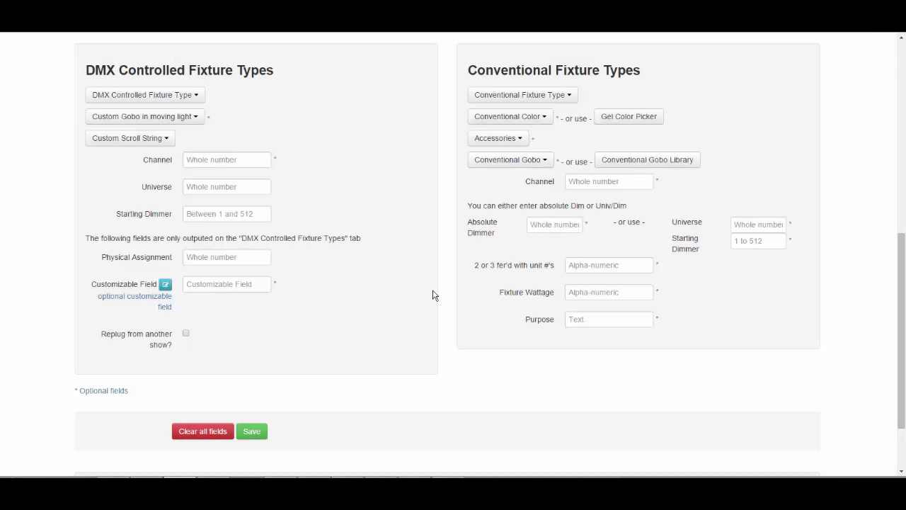
- Add fixture type Alpha Spot 1200 16B by Clay Paky to the Moving Light Spots category, using 23 DMX parameters and marked as a moving light
click(197, 100)
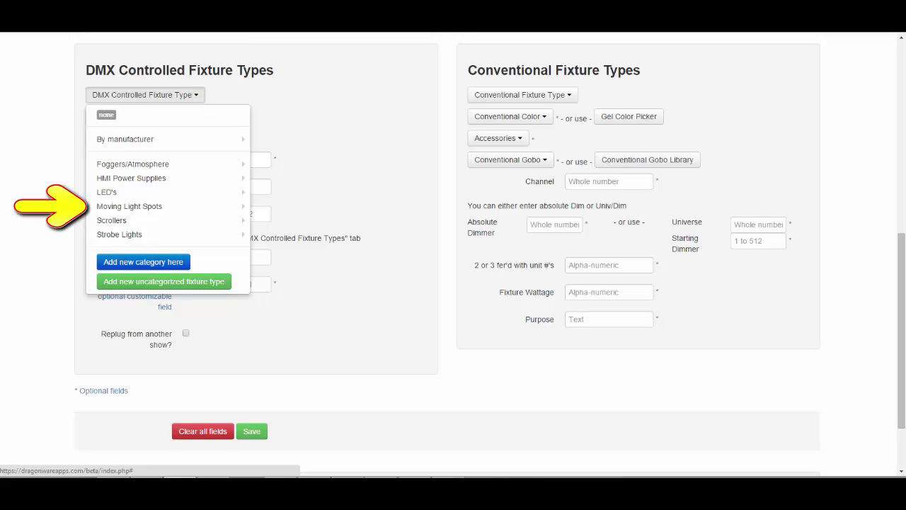
mouse_move(155, 211)
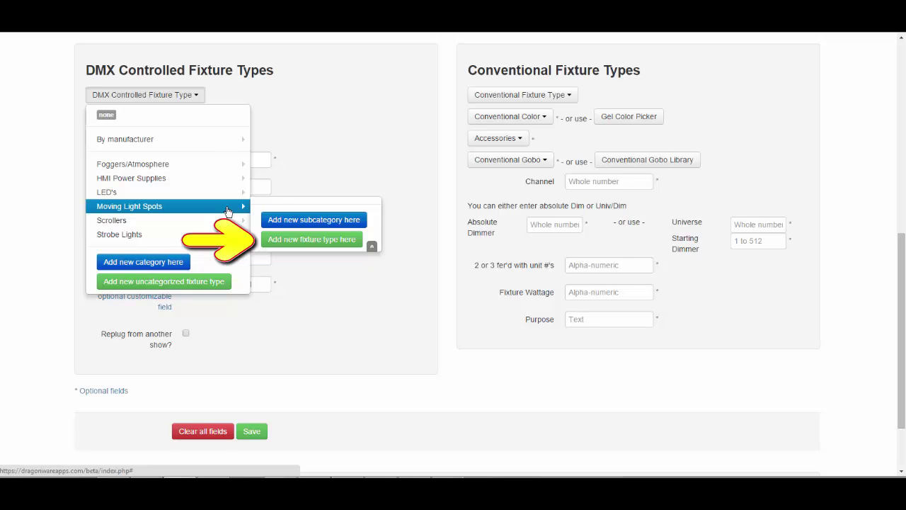
click(288, 240)
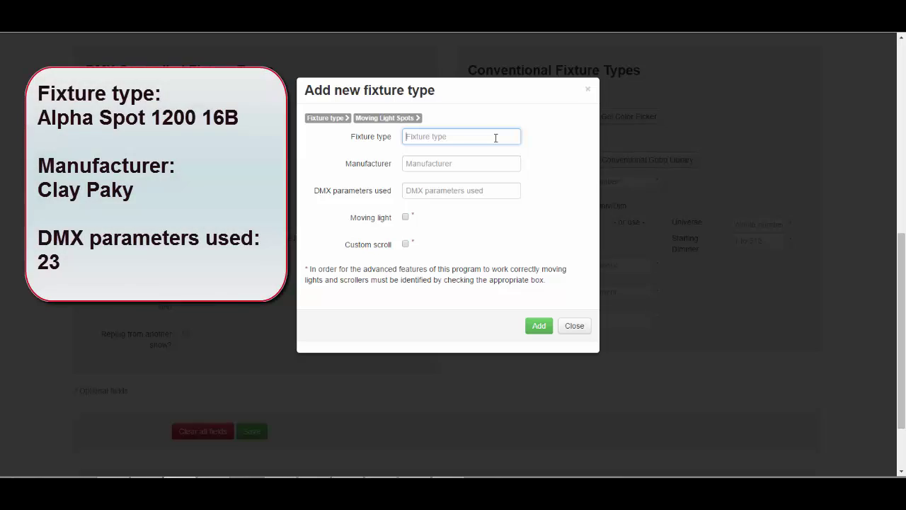
text(Alpha Spot)
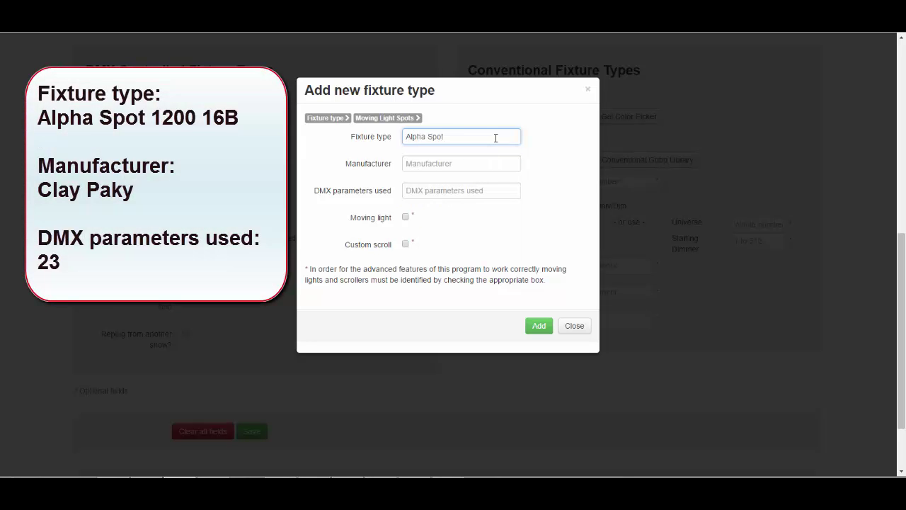
text( 1200 16B)
click(482, 163)
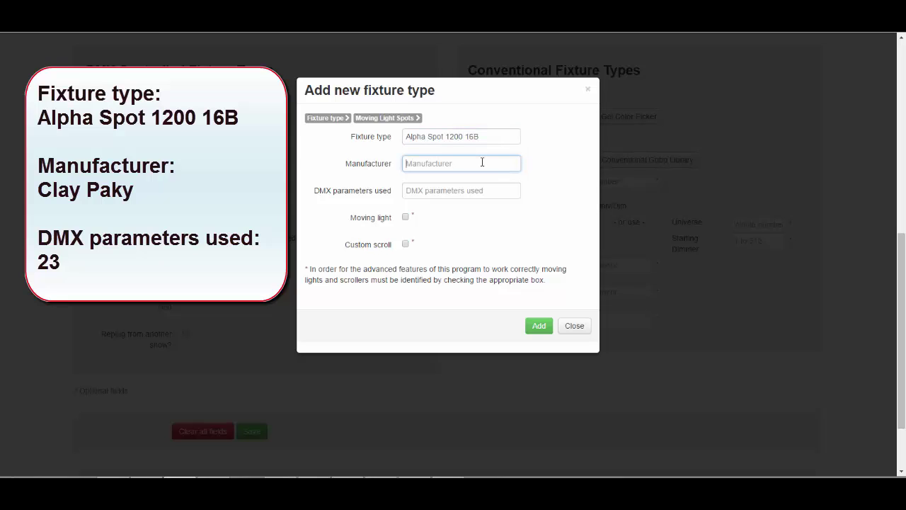
text(Clay Paky)
click(467, 190)
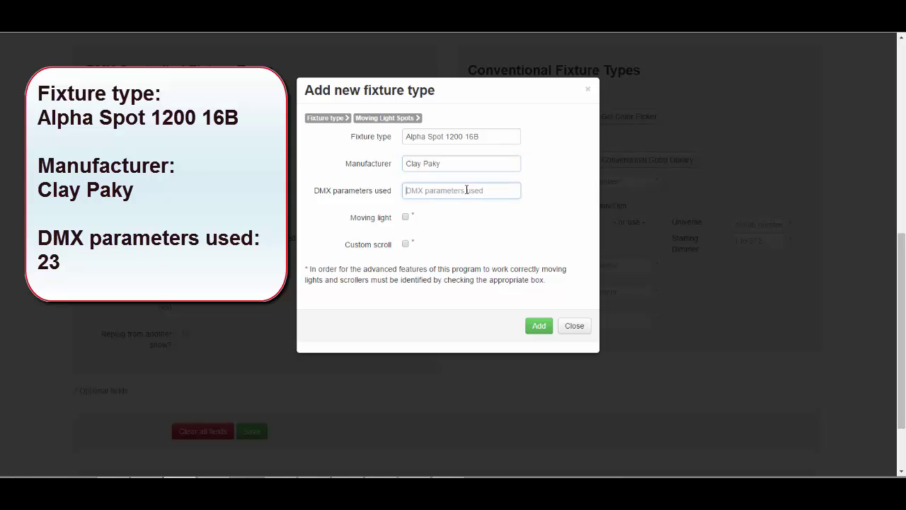
text(23)
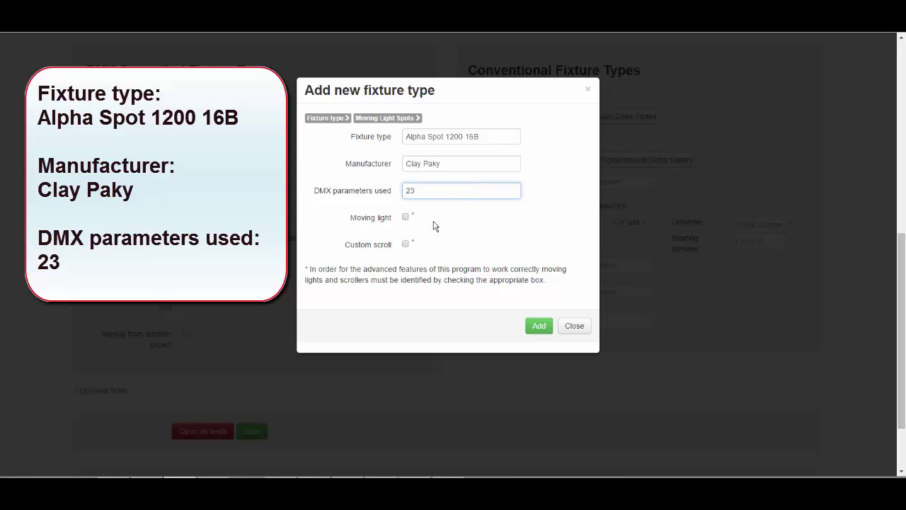
click(405, 218)
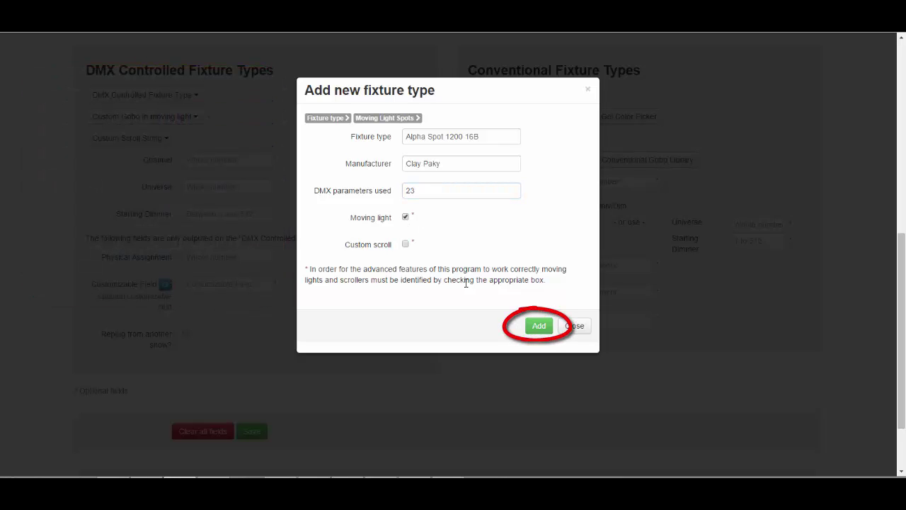
click(540, 327)
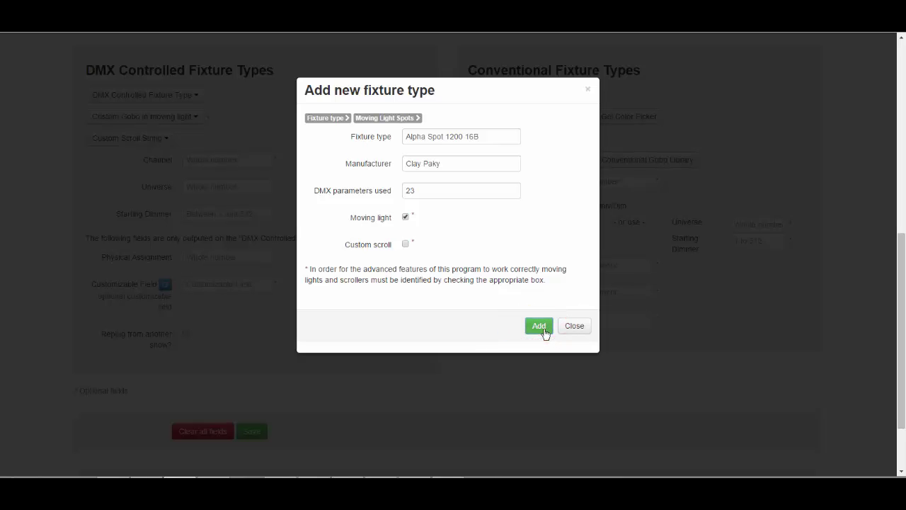
click(504, 390)
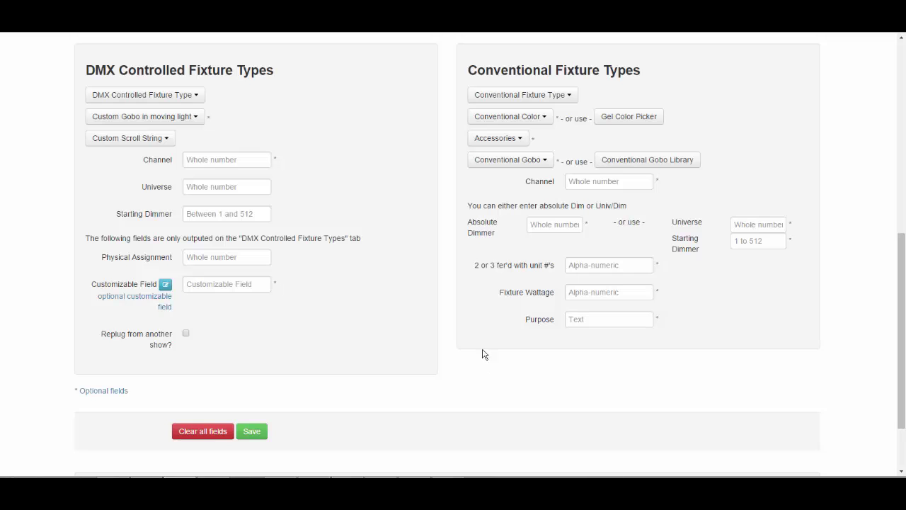
- Select Alpha Spot 1200 16B from the Moving Light Spots category as the DMX controlled fixture type and check its details
click(197, 96)
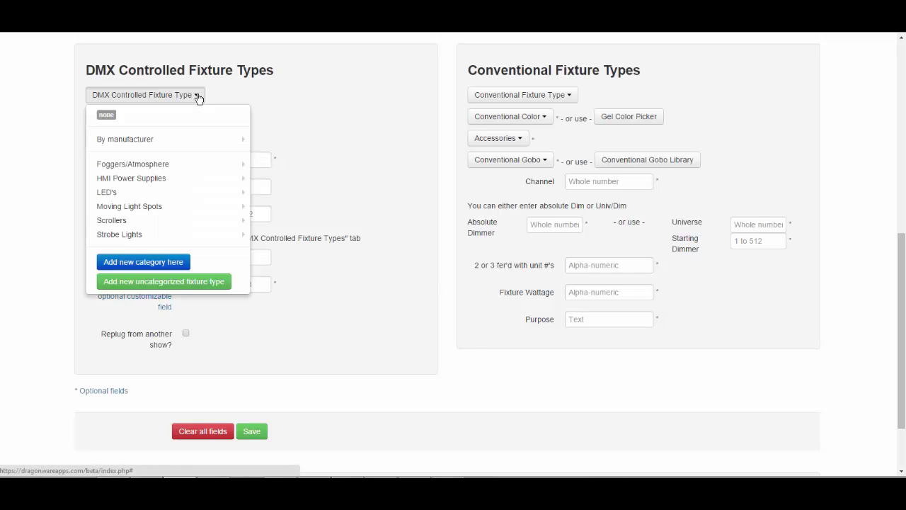
mouse_move(196, 206)
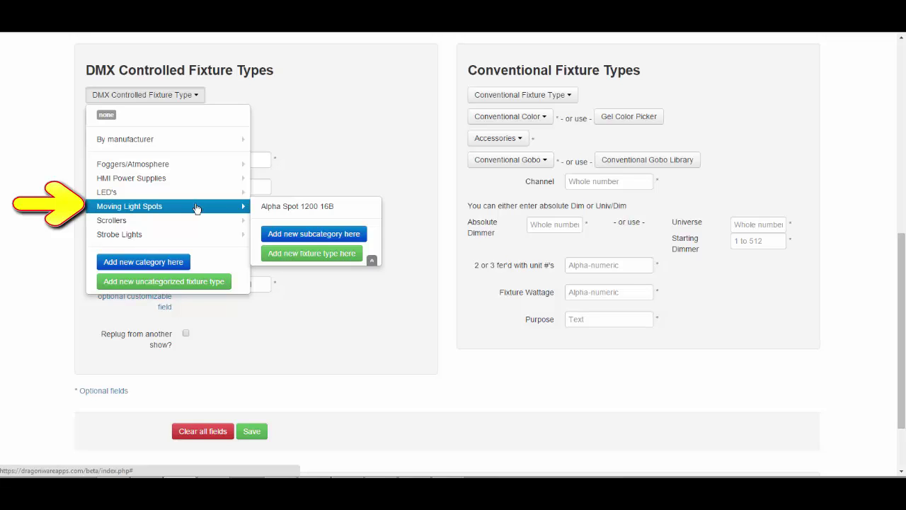
click(359, 211)
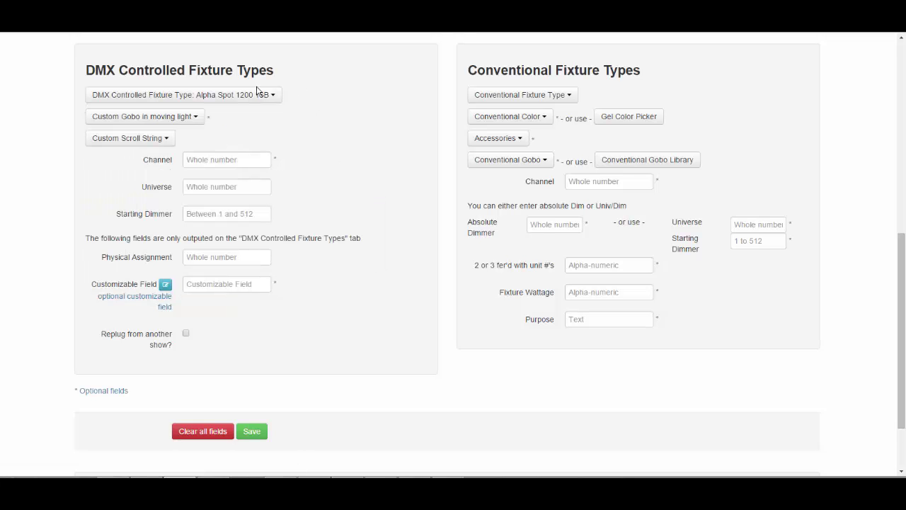
mouse_move(259, 92)
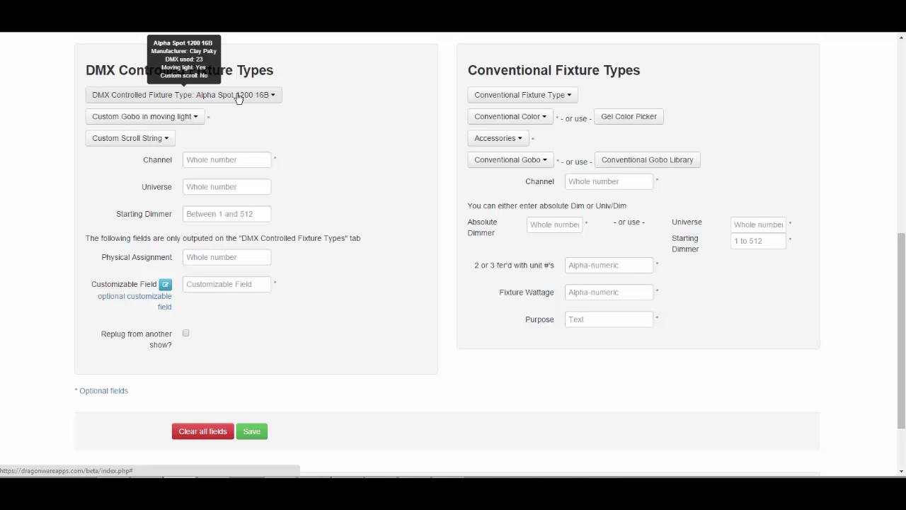
- Select Alpha Spot 1200 16B as the DMX controlled fixture type from the Clay Paky manufacturer list
click(198, 99)
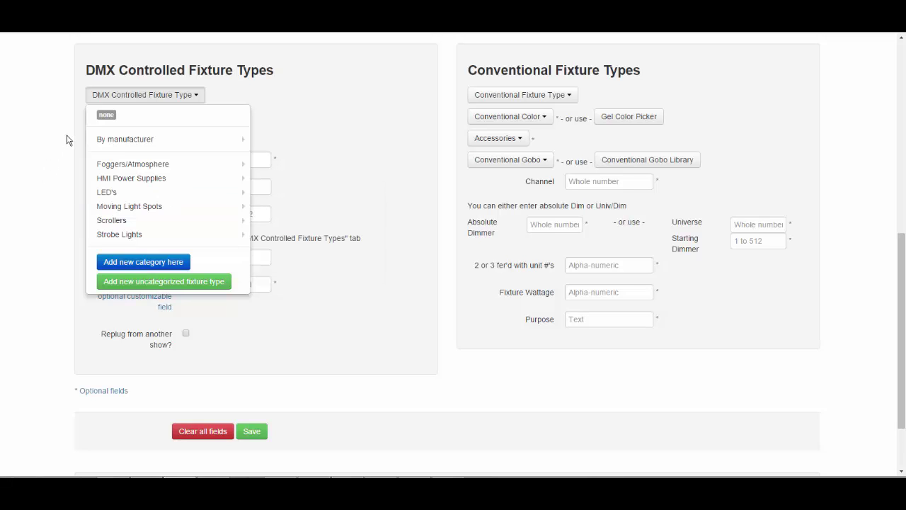
mouse_move(223, 142)
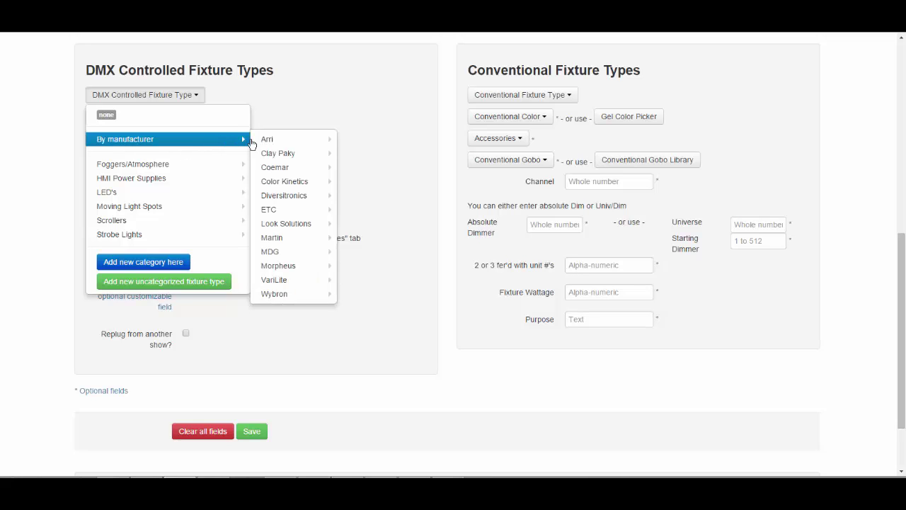
mouse_move(276, 152)
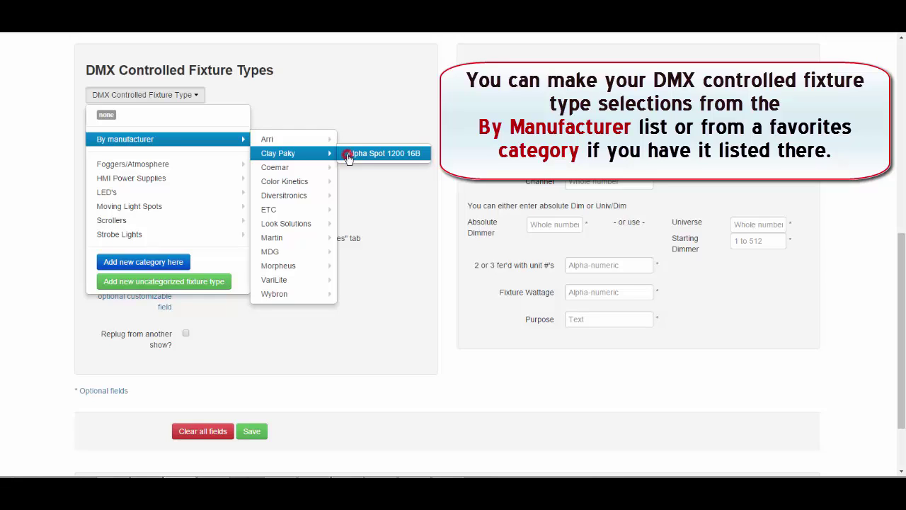
click(349, 157)
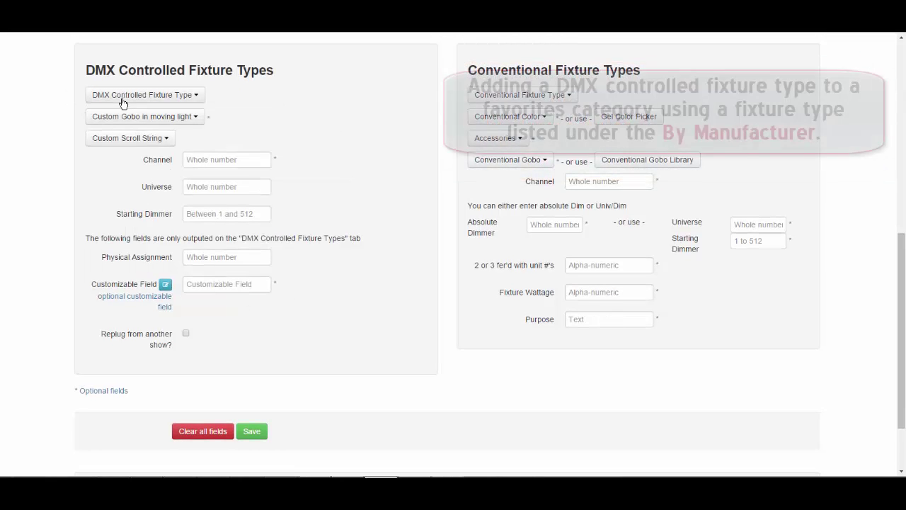
- Move the VL3515 Spot fixture type from the VariLite manufacturer list to the Moving Light Spots category
click(201, 97)
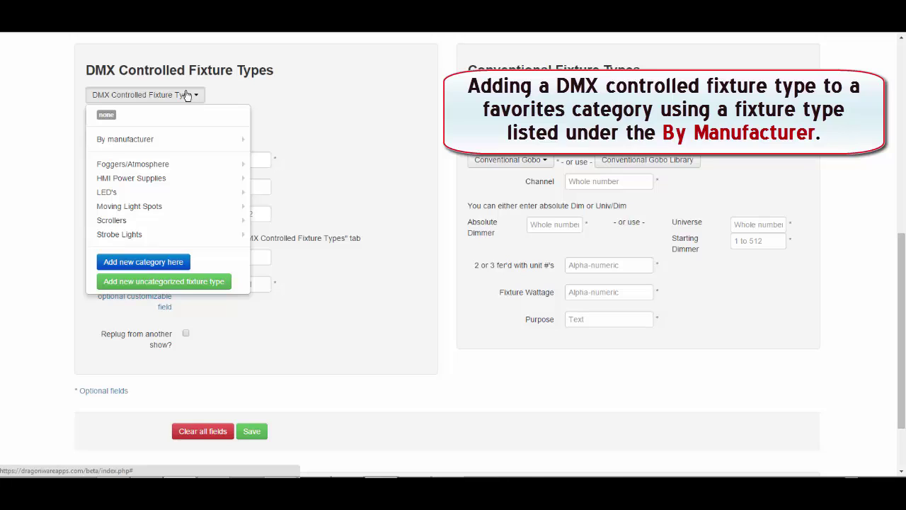
mouse_move(125, 208)
mouse_move(228, 141)
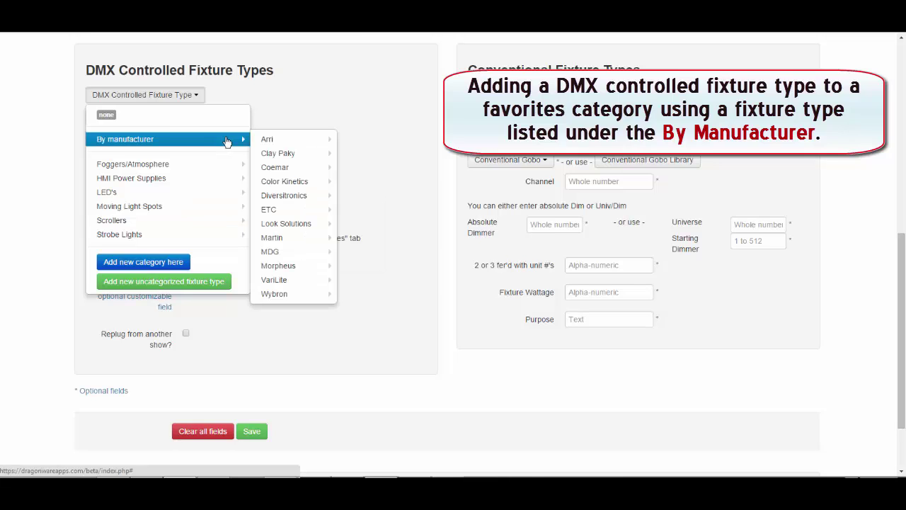
mouse_move(289, 282)
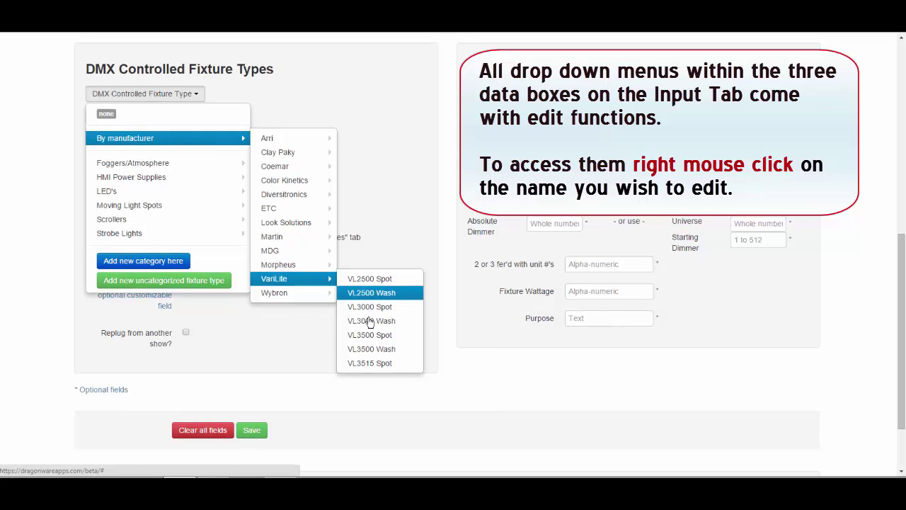
right_click(412, 368)
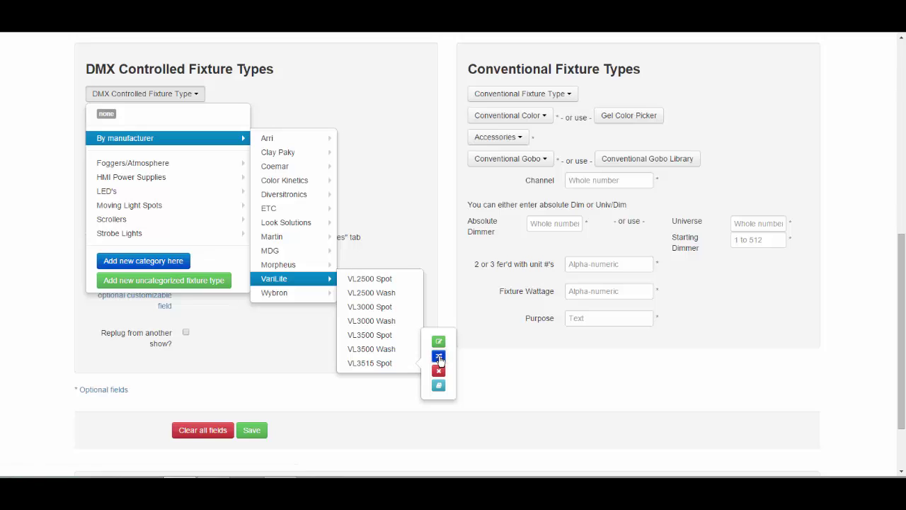
click(439, 358)
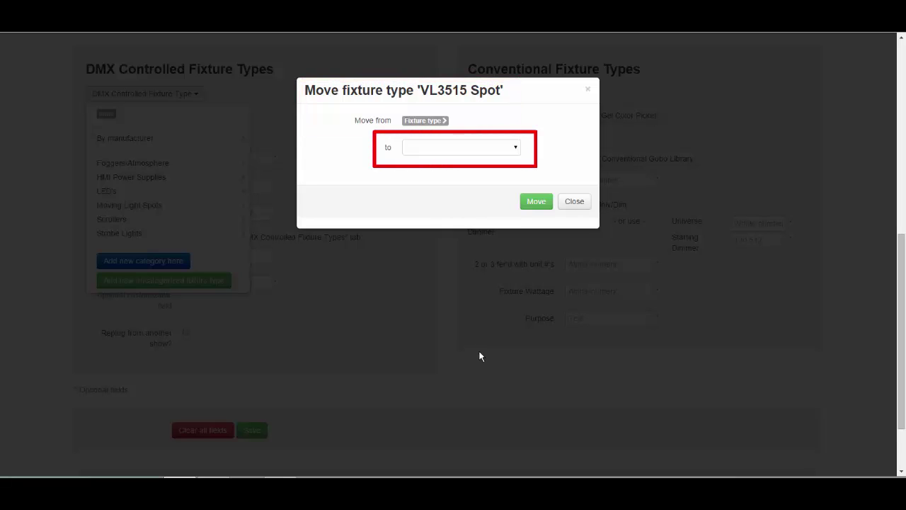
click(516, 150)
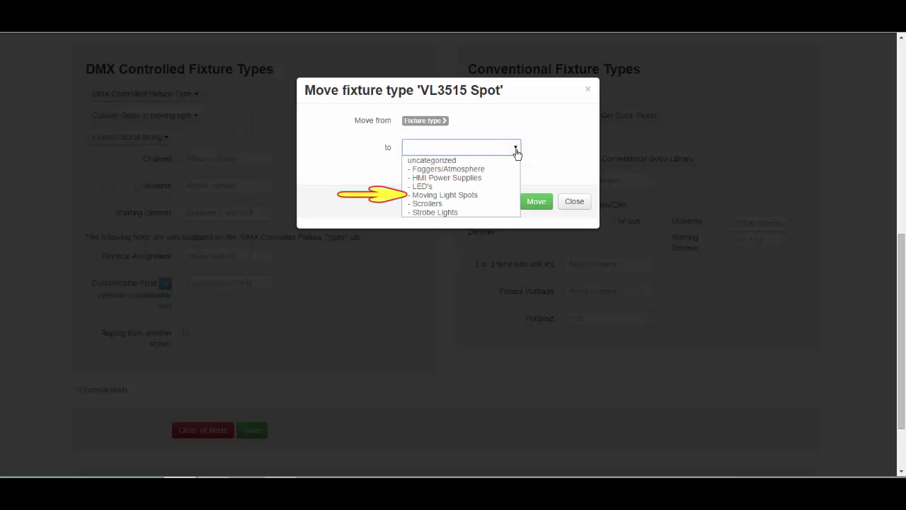
click(499, 195)
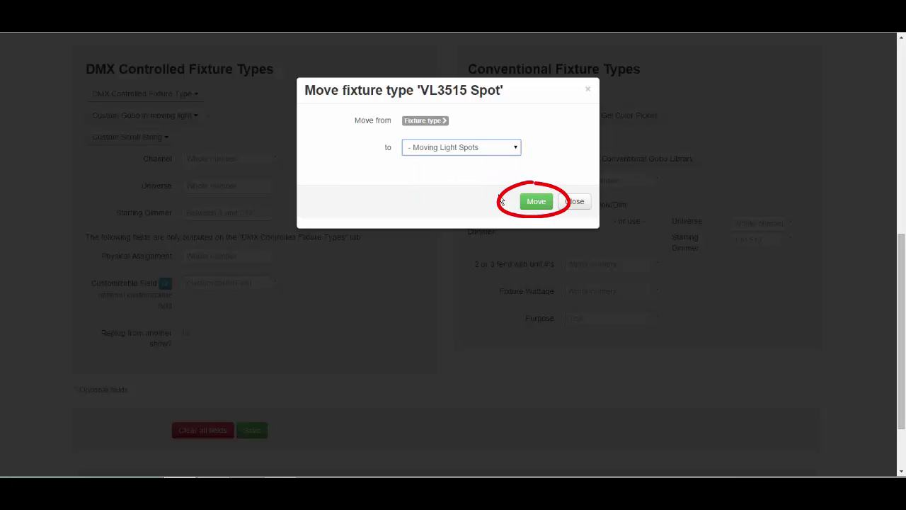
click(541, 201)
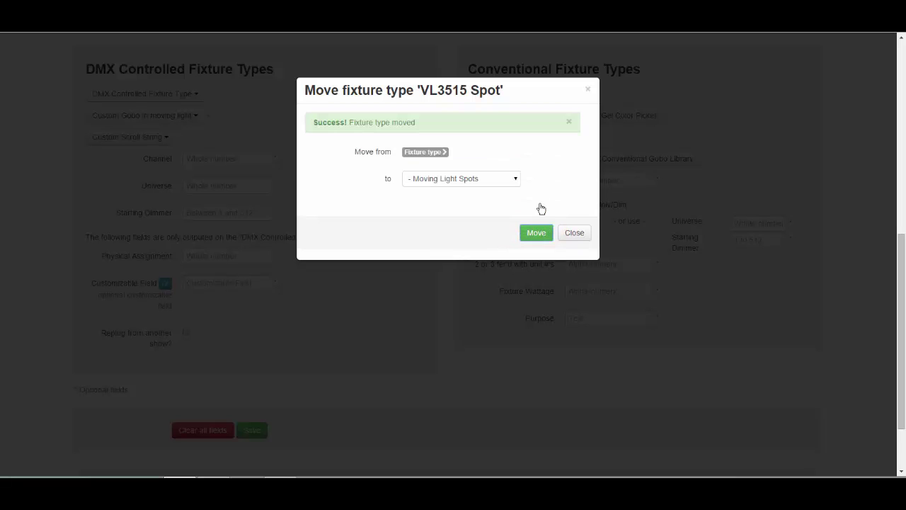
click(449, 317)
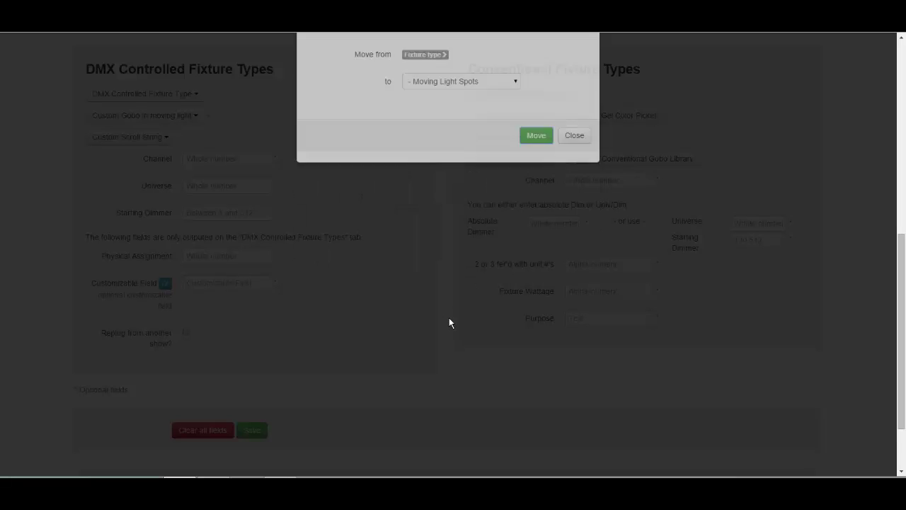
- Check for VL3515 Spot in both the Moving Light Spots category and the VariLite manufacturer list
click(196, 96)
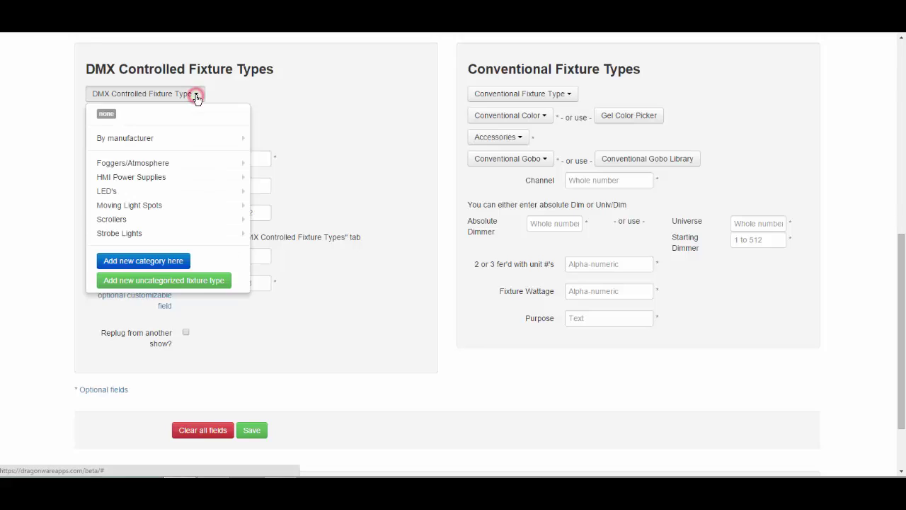
mouse_move(185, 208)
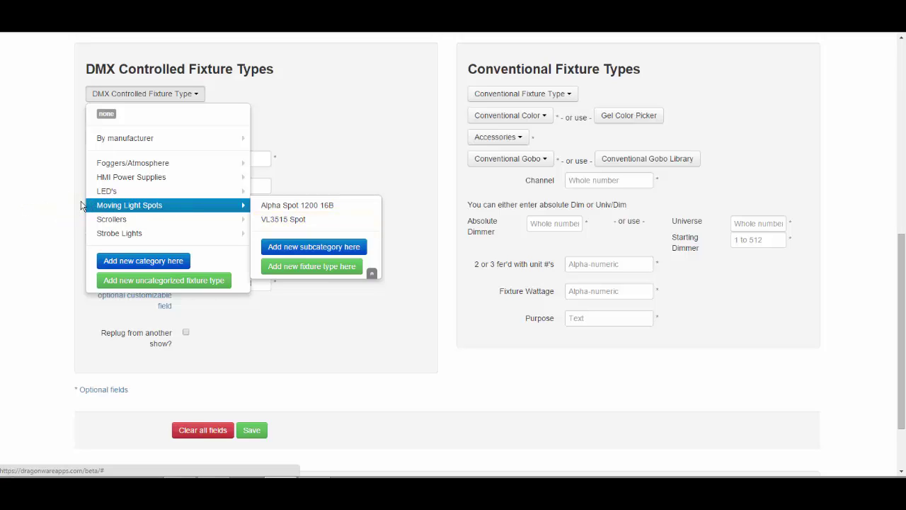
mouse_move(115, 139)
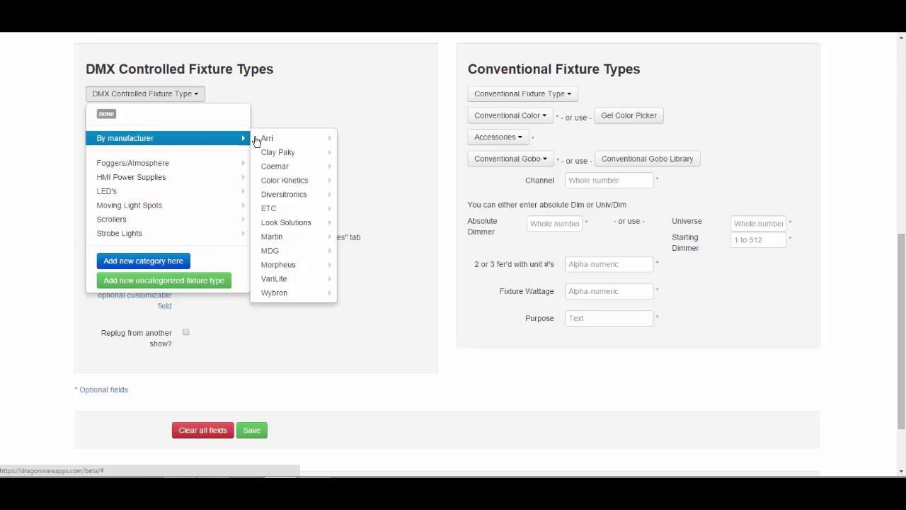
mouse_move(301, 270)
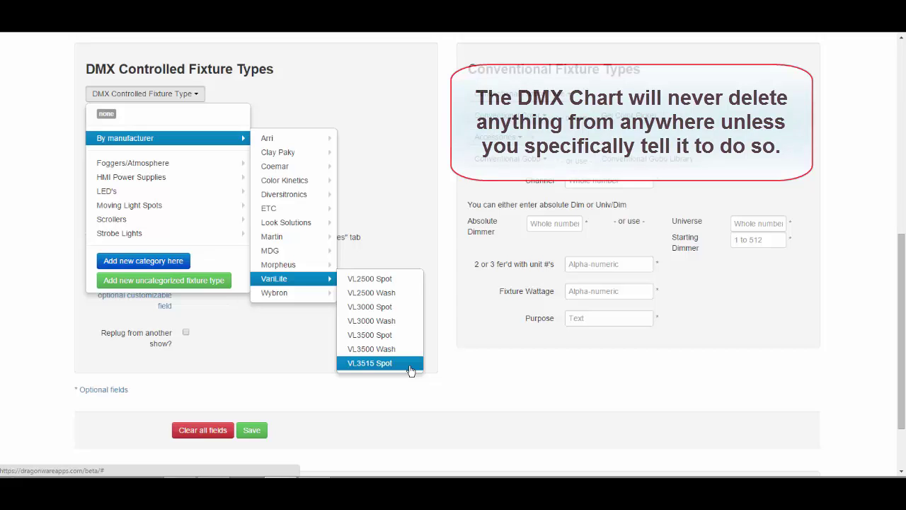
click(273, 107)
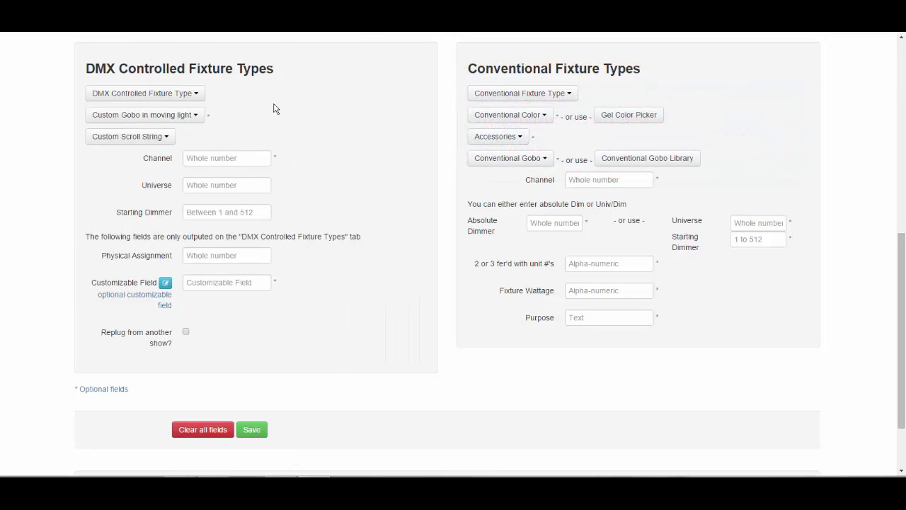
- Rename Clay Paky's Alpha Spot 1200 16B fixture type as Alpha Spot 1200
click(201, 99)
mouse_move(212, 144)
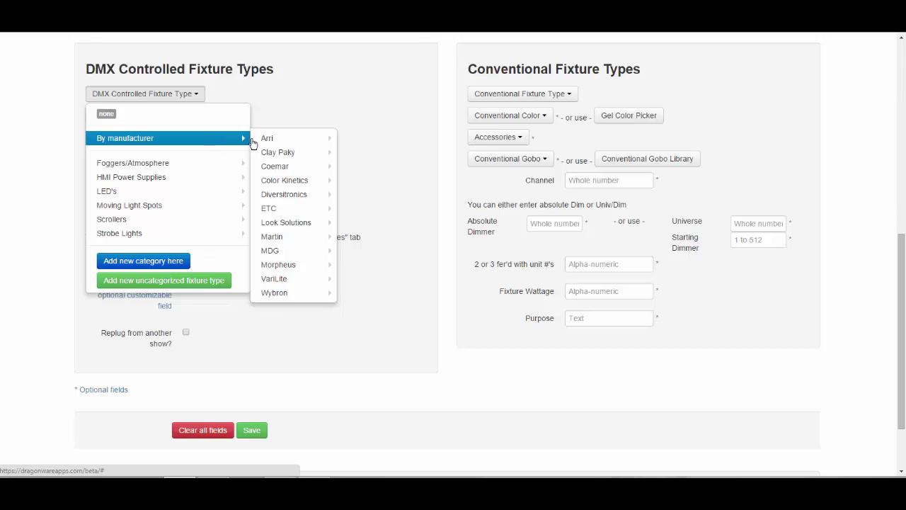
mouse_move(284, 152)
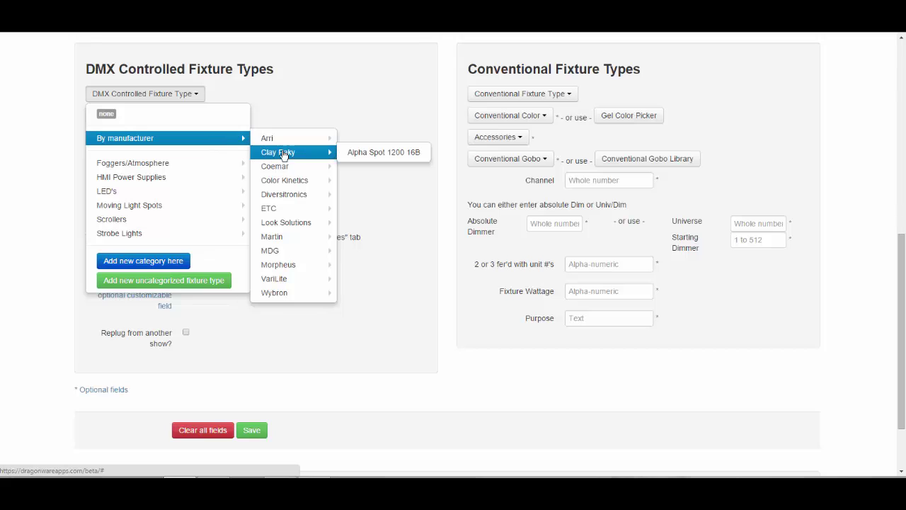
right_click(424, 155)
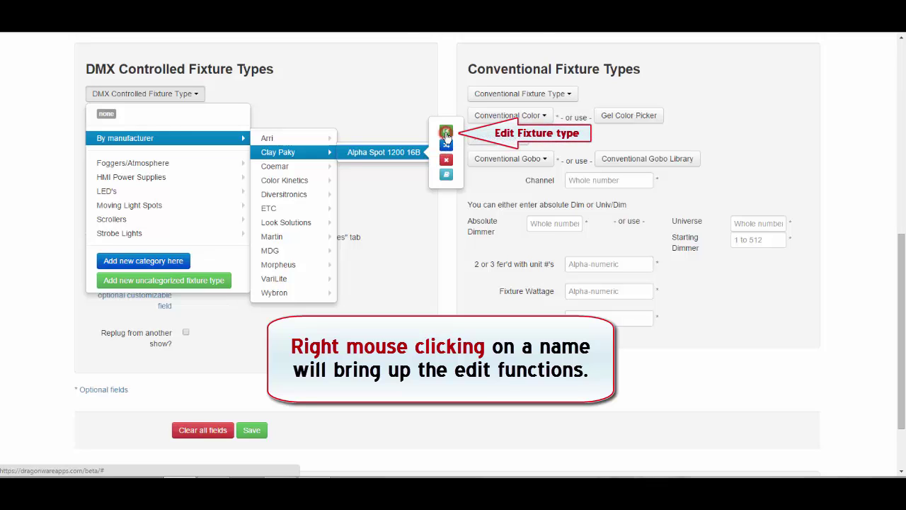
click(446, 133)
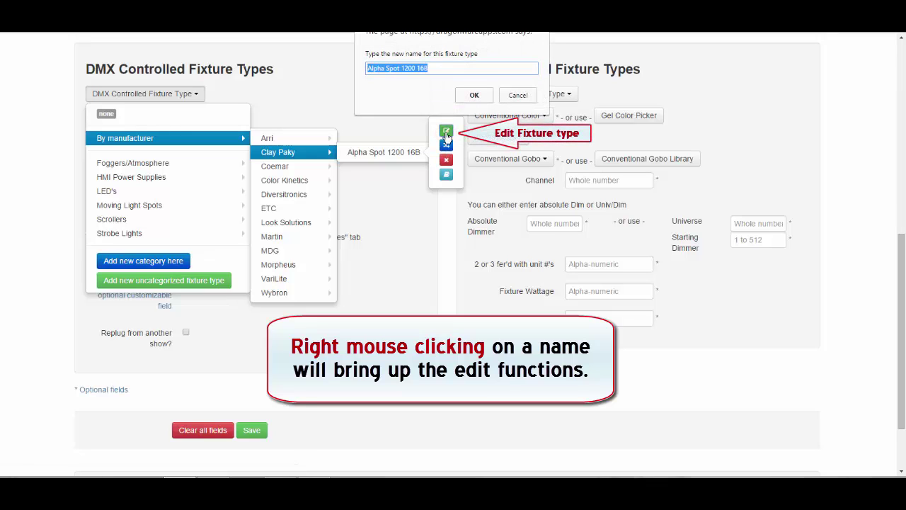
click(438, 69)
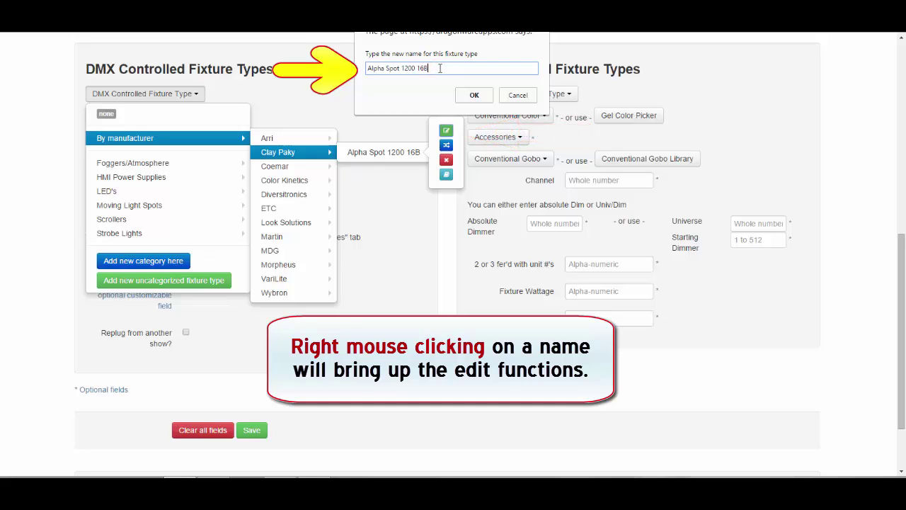
key(BackSpace)
key(BackSpace)
key(BackSpace)
key(BackSpace)
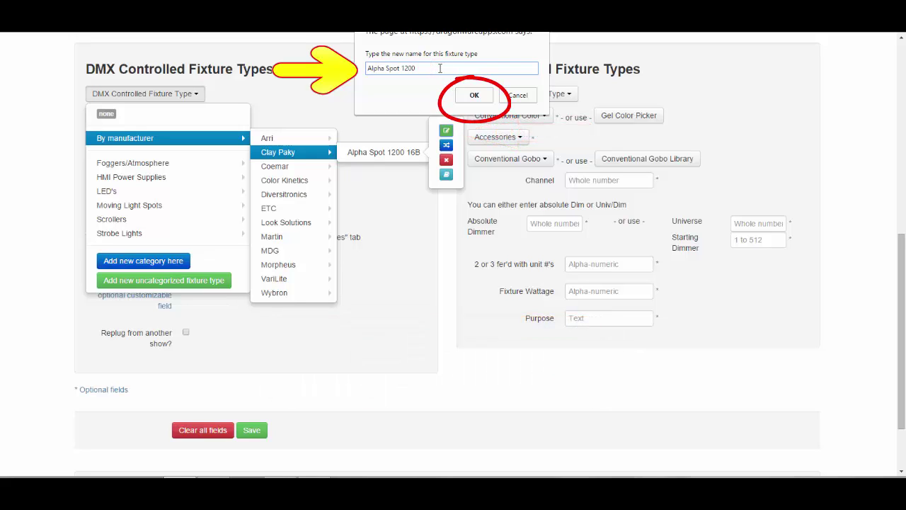
click(474, 95)
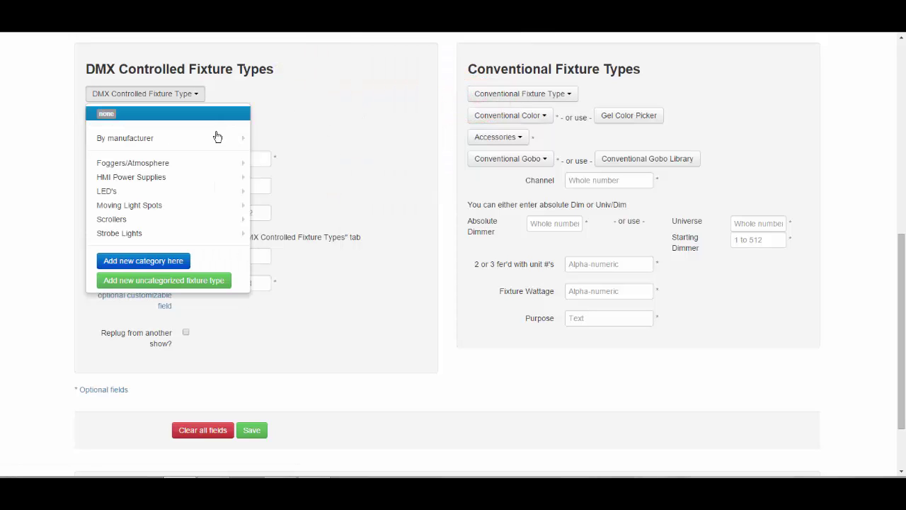
- Request deletion of Clay Paky's Alpha Spot 1200 but cancel it, and view the fixture type in the library instead
mouse_move(259, 138)
mouse_move(284, 154)
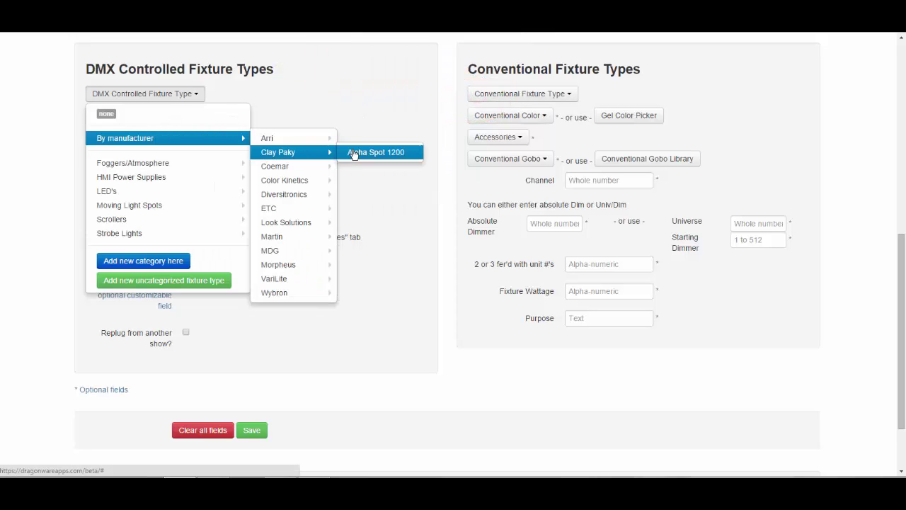
click(416, 159)
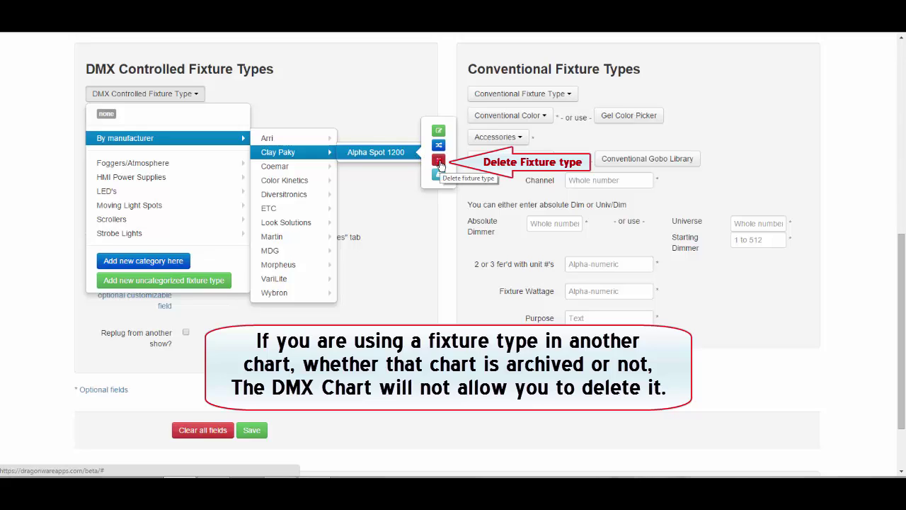
click(439, 163)
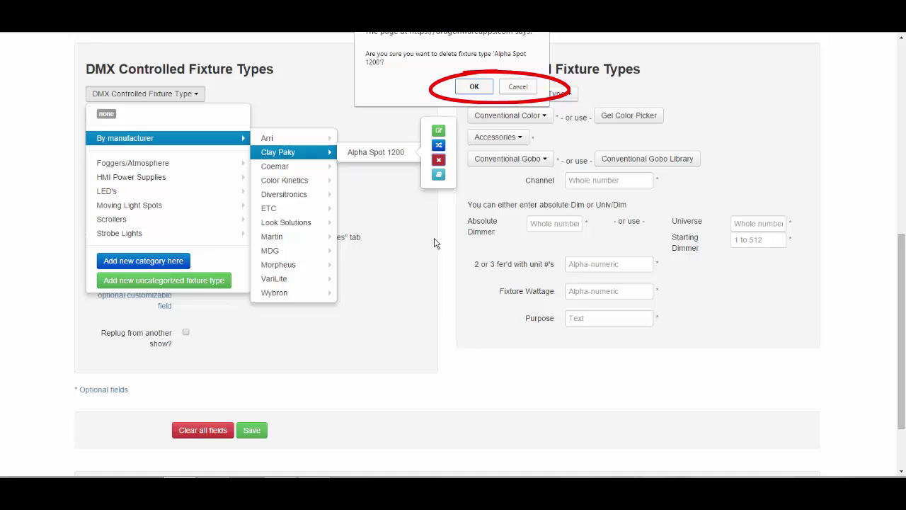
click(521, 87)
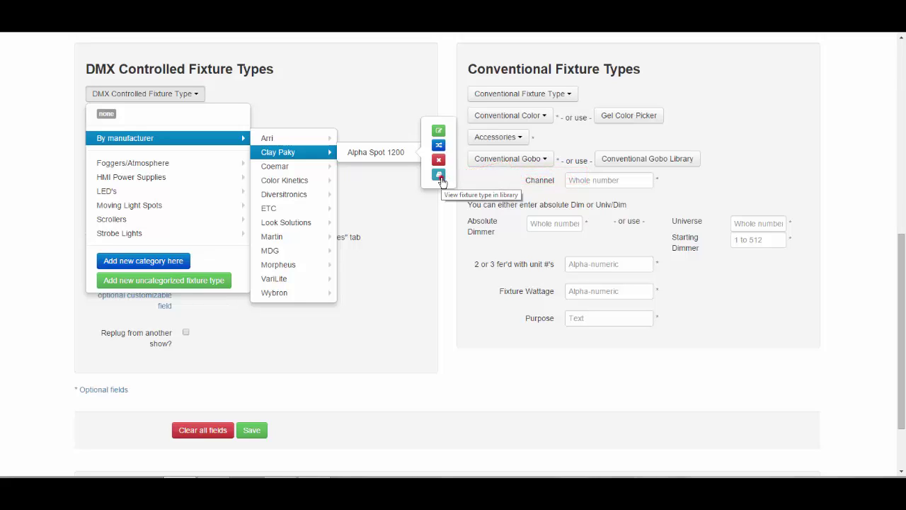
click(439, 176)
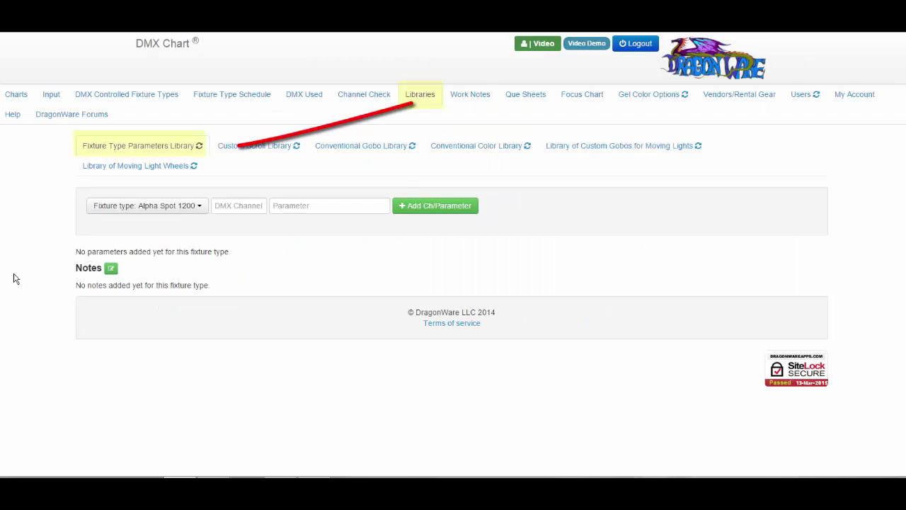